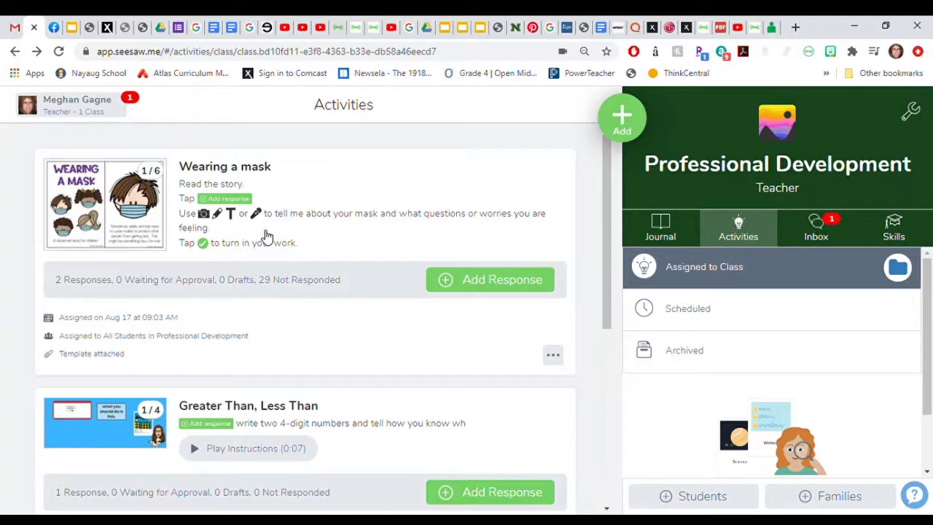
Start a new activity via Add > Assign Activity > Create New Activity.
left_click(621, 118)
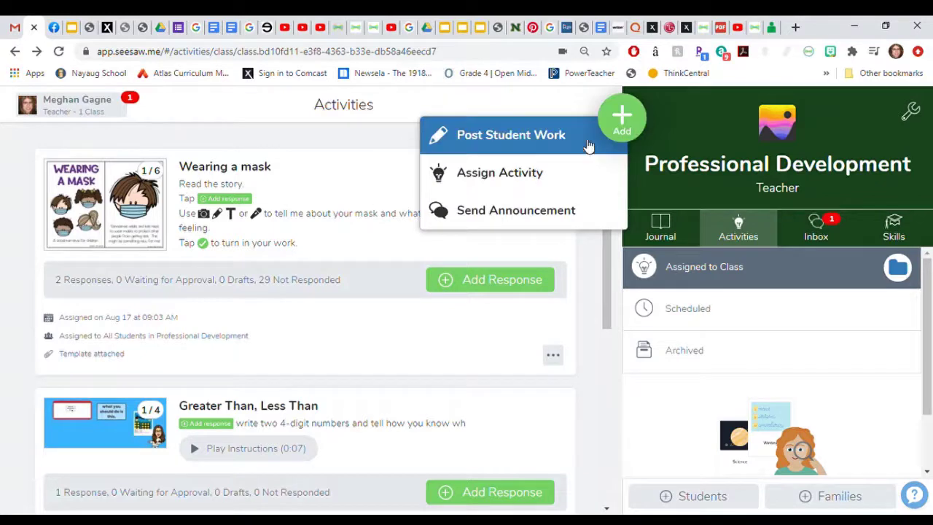
left_click(489, 181)
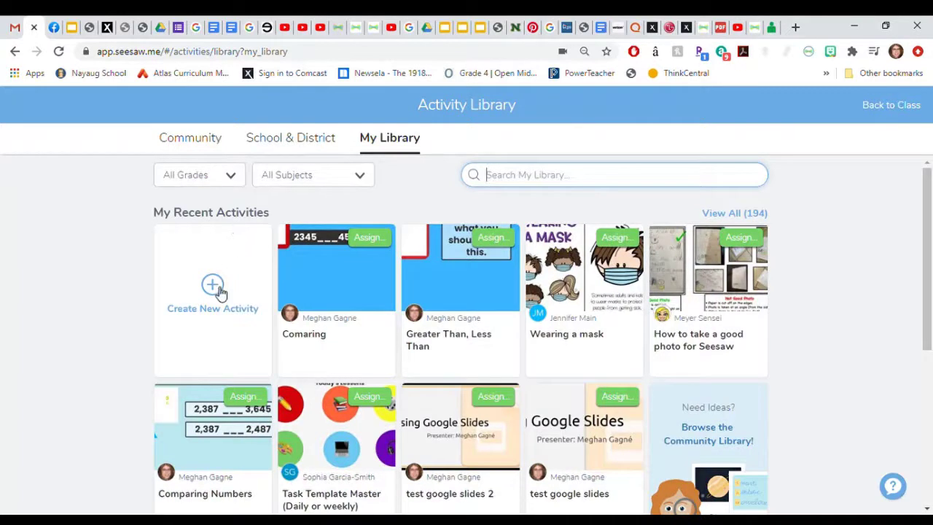
left_click(217, 288)
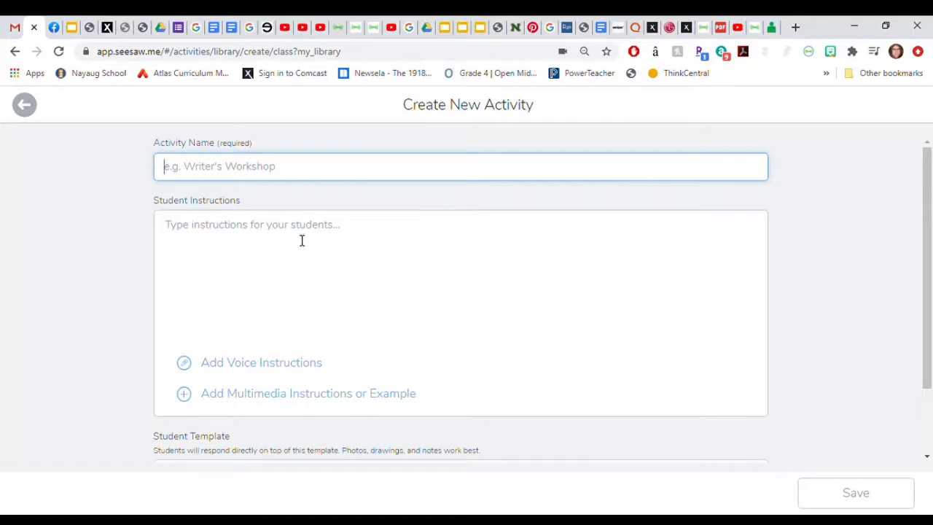
Enter ':photo: Add a photo of your pet' as the first instruction line.
left_click(290, 238)
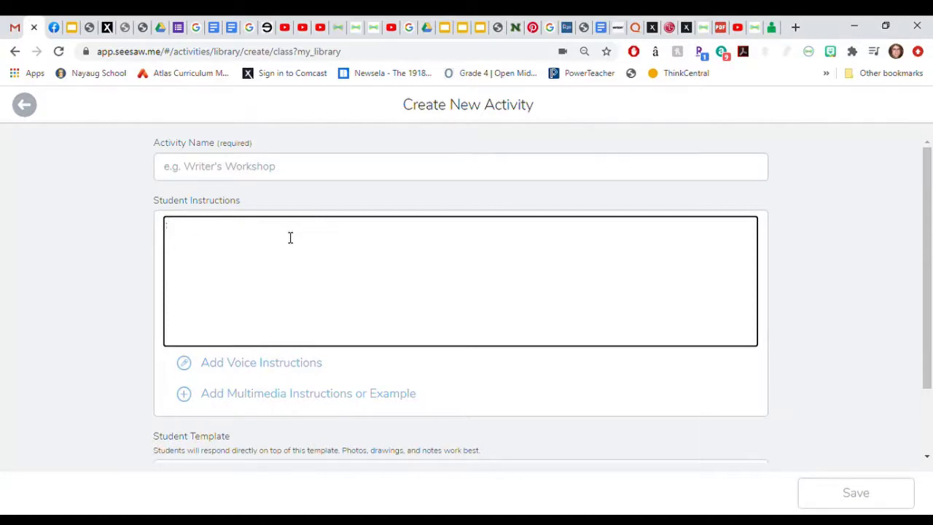
type("pho")
type("to")
type(":")
type("As")
key("BackSpace")
type("d")
type("d a oh")
key("BackSpace")
key("BackSpace")
type("phpot")
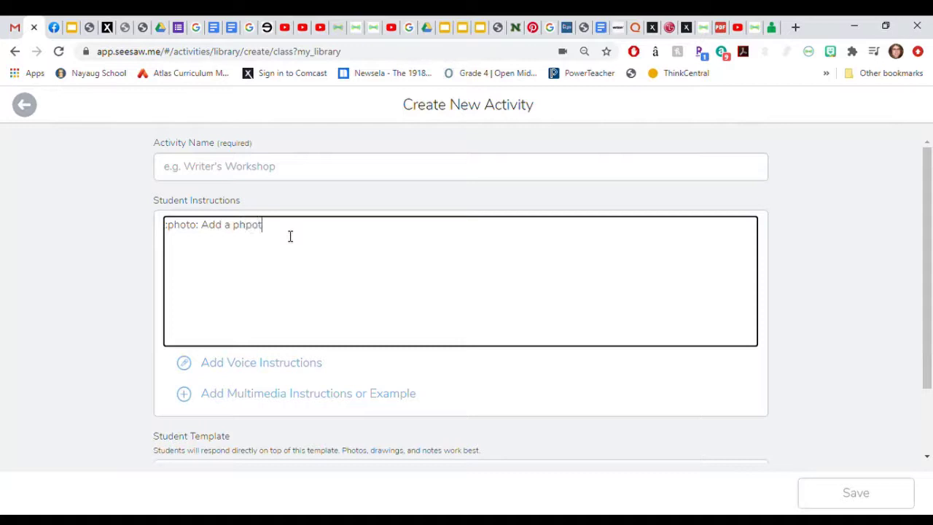
key("BackSpace")
key("BackSpace")
key("BackSpace")
type("oto")
type(" of your p")
type("et")
key("Return")
Add lines asking for three adjectives via :mic:, :label:, :video:, :drawing:, then 'Click the :check: to submit.'.
type("Use ")
type(":")
type("m")
type("ic:")
type(",")
type(" :")
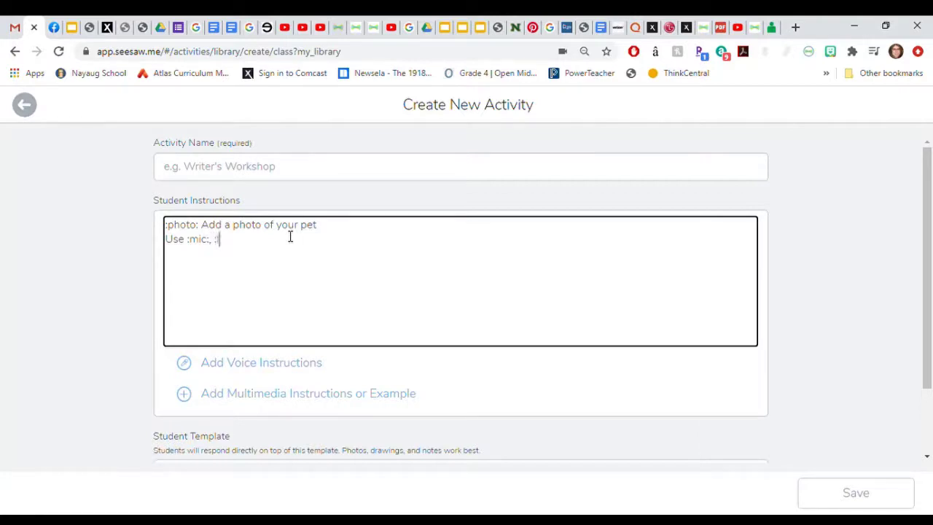
type("labe")
type("l:")
type(",")
type(" :")
type("video")
type(":, ")
type("or")
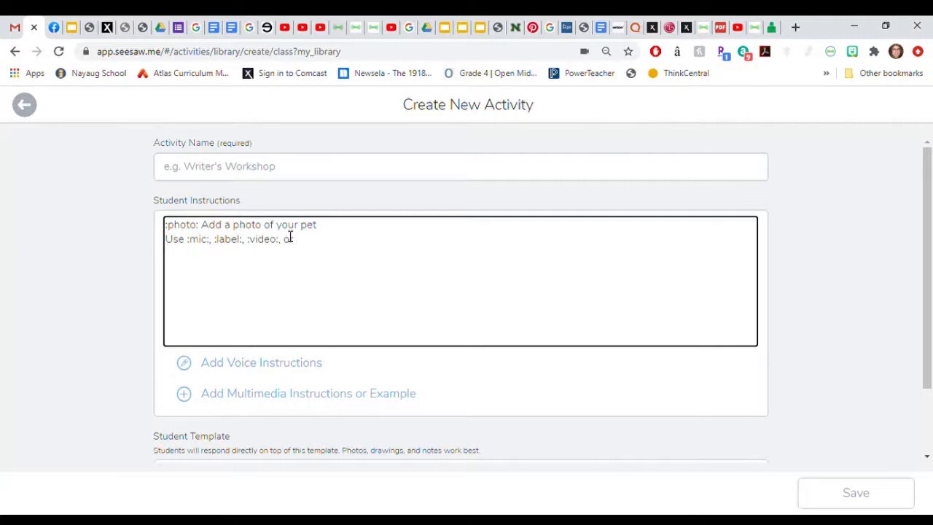
type(" :")
type("drawing")
type(": to")
type(" tell me th")
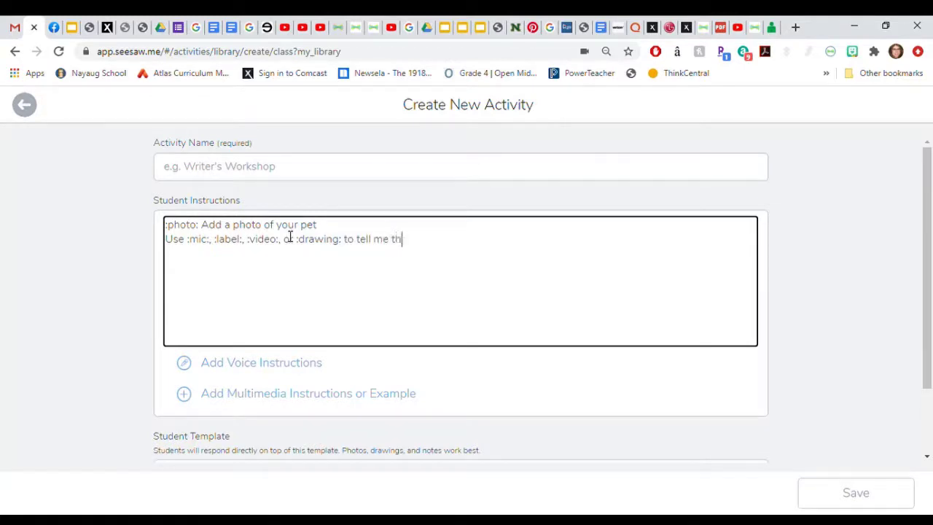
type("ree adj")
type("ev")
key("BackSpace")
type("ctives ")
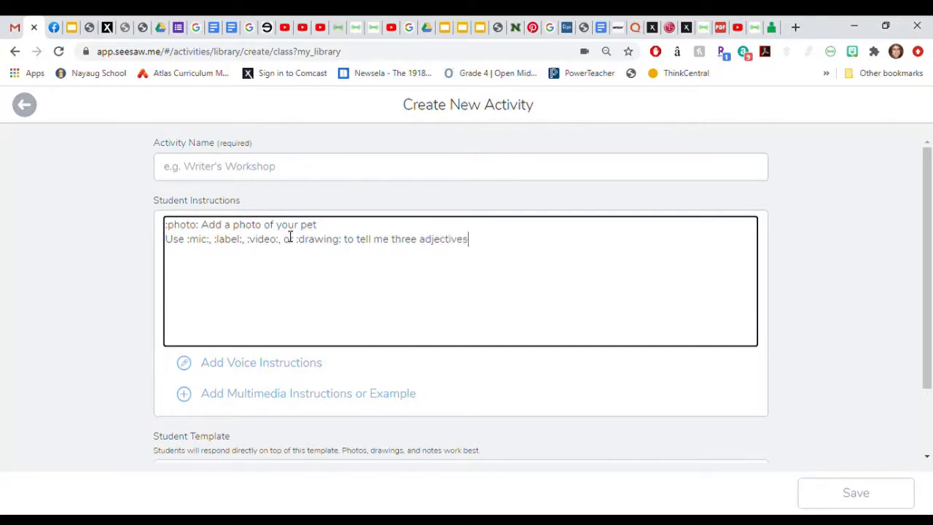
type("to des")
type("cribe your")
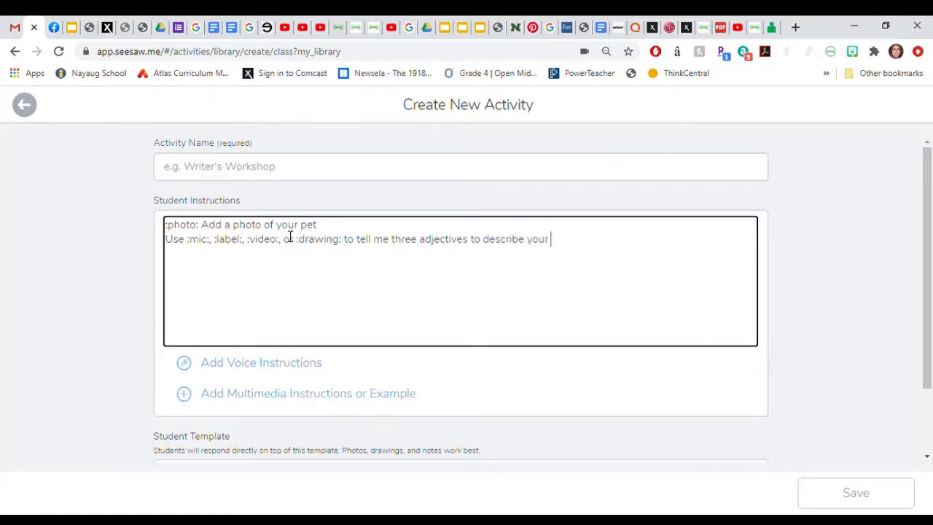
type(" pet. U")
type("se them in a ")
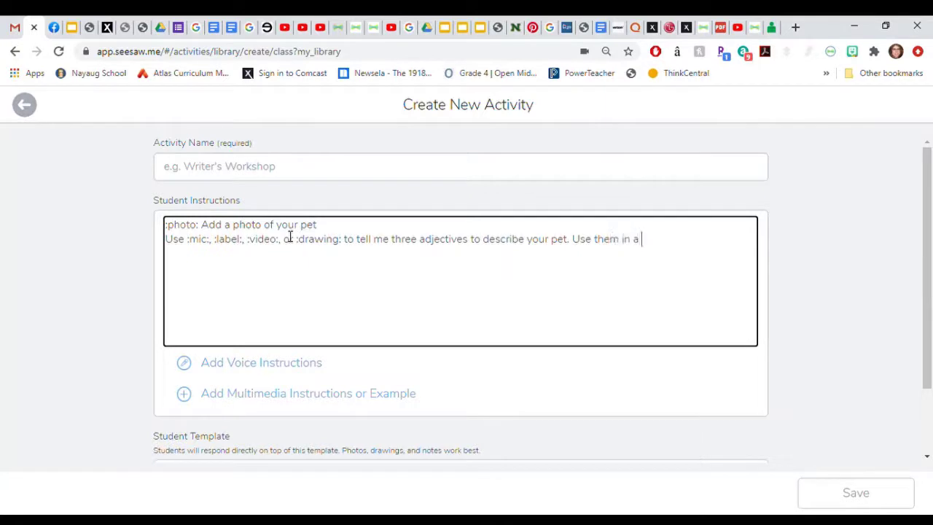
type("sentence")
key("Return")
type("Click the ")
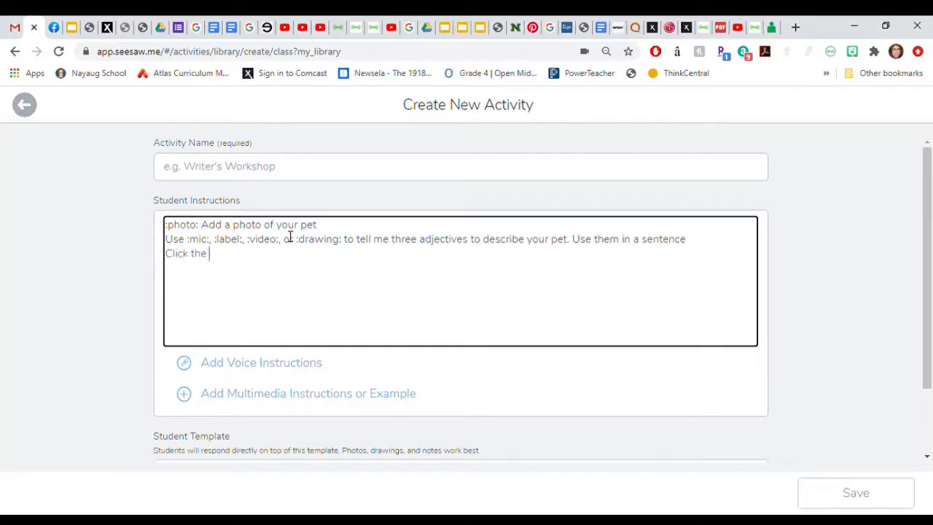
type(":c")
type("heck: ")
type("to sub")
type("mit.")
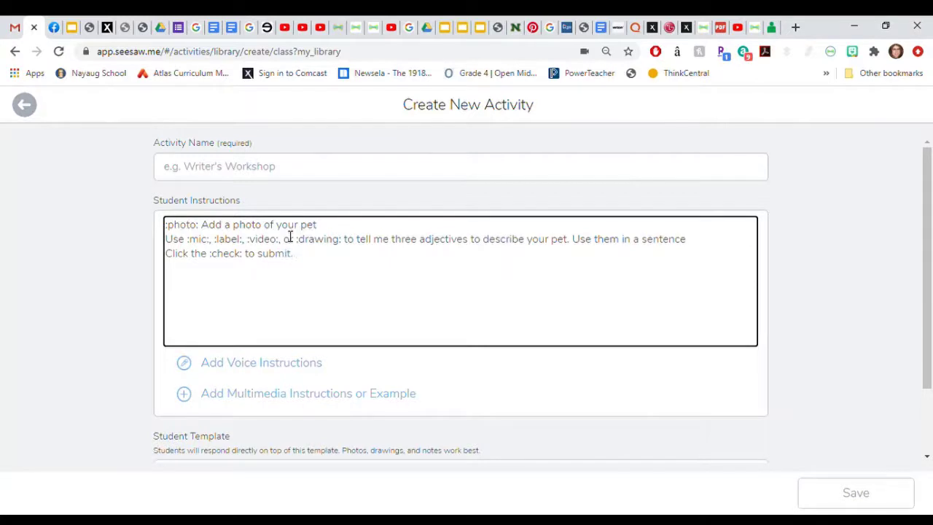
Insert an ':add:' line above the photo instruction.
left_click(169, 230)
key("Return")
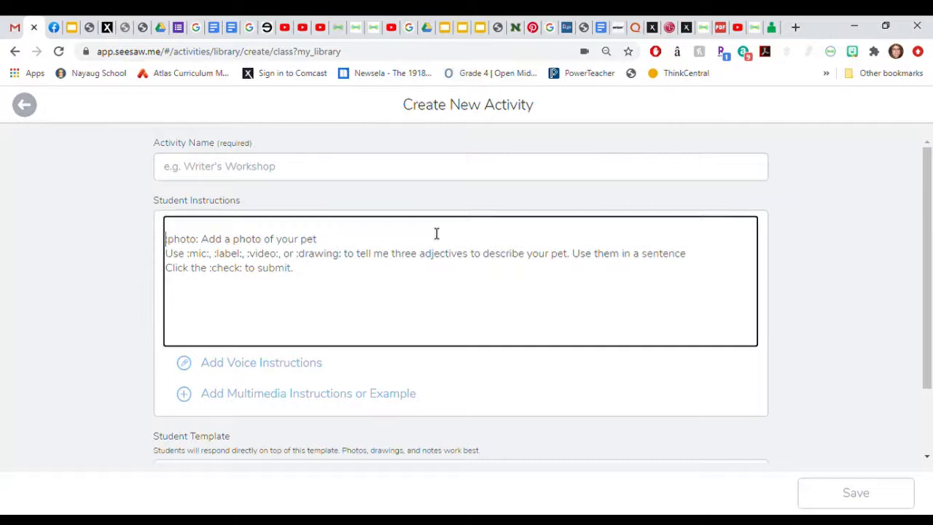
key("Up")
type(":add")
type(":")
Name the activity 'Test'.
left_click(230, 173)
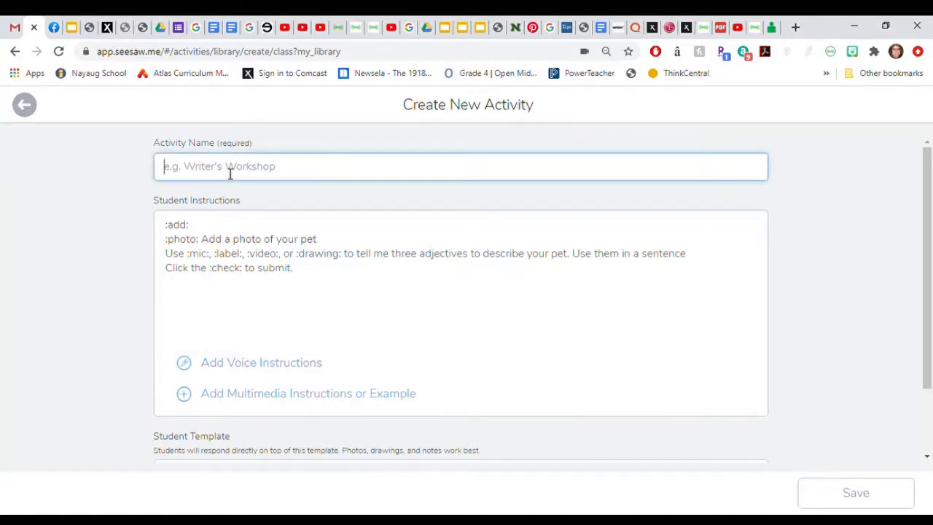
type("Test")
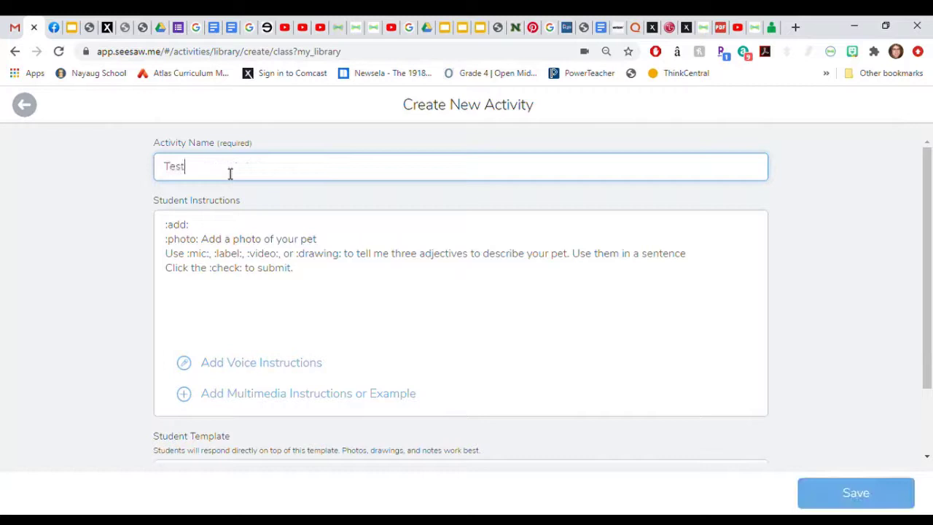
left_click(318, 204)
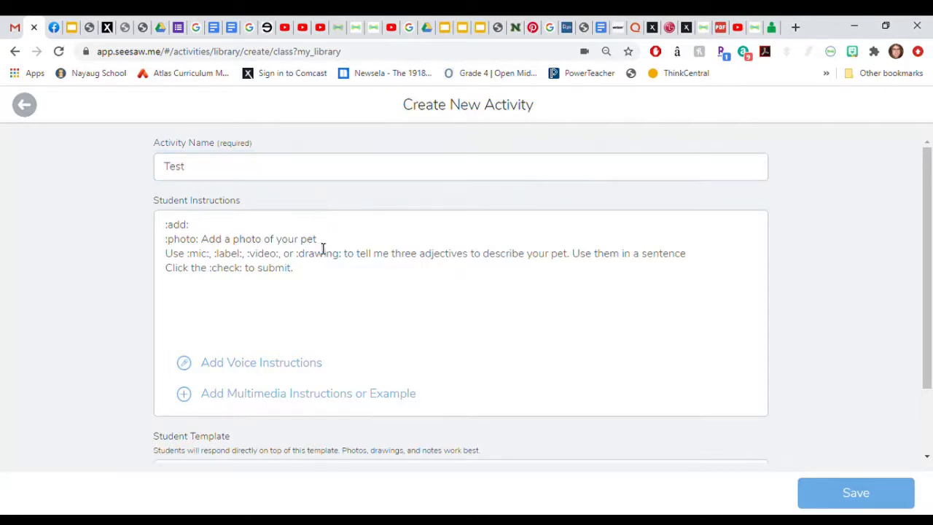
scroll(393, 325, "down", 2)
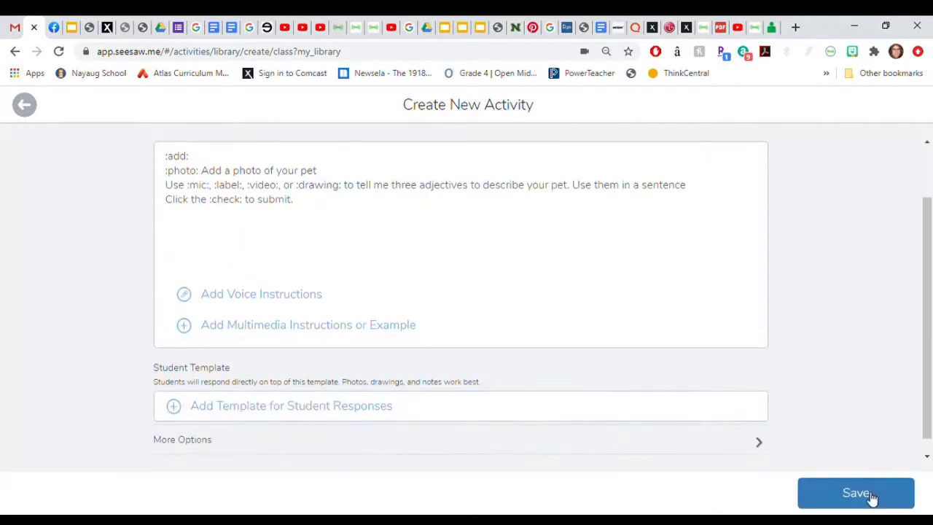
Save the Test activity to My Library.
left_click(870, 497)
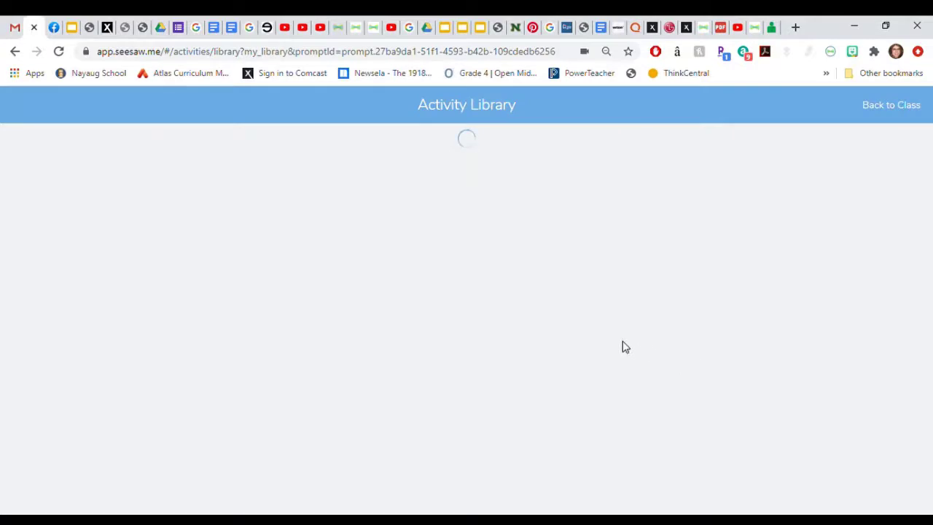